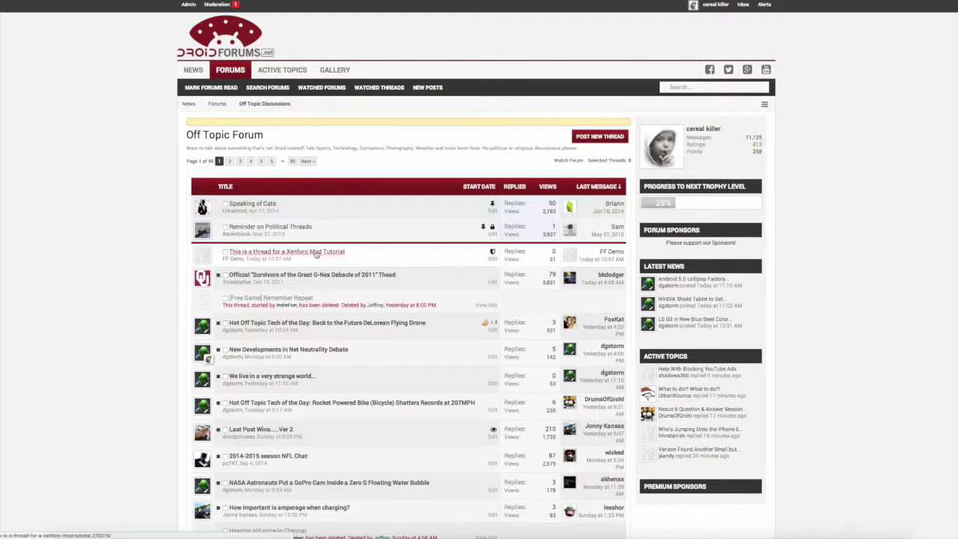
Open the thread "This is a thread for a Xenforo Mod Tutorial" and view its available thread tools.
left_click(315, 253)
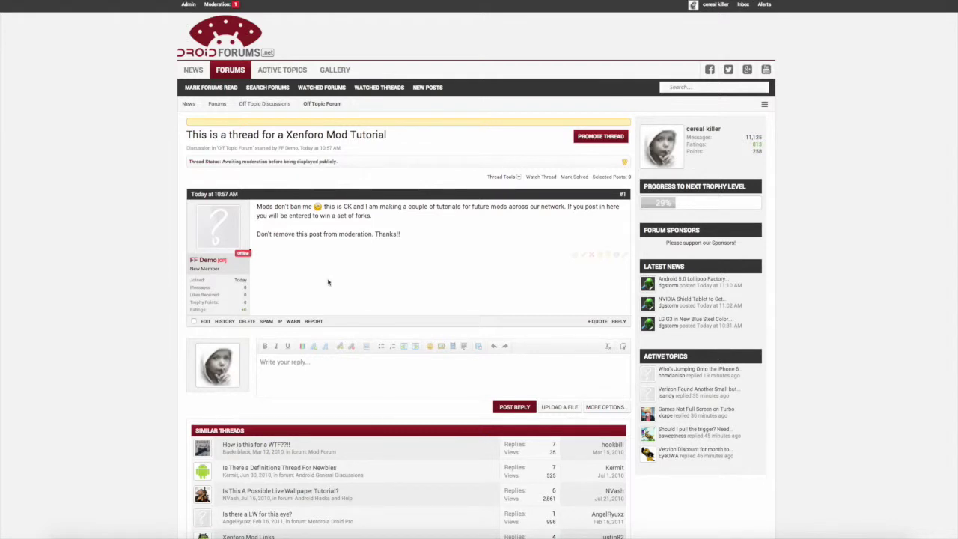
left_click(510, 177)
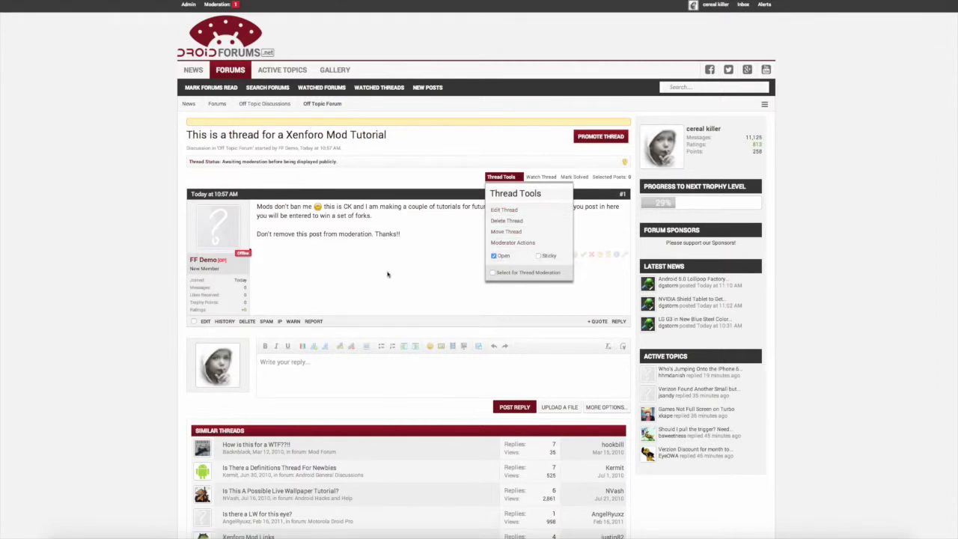
left_click(412, 267)
Review the thread's edit form, including the title prefix choices, and cancel it without saving.
left_click(490, 179)
left_click(498, 212)
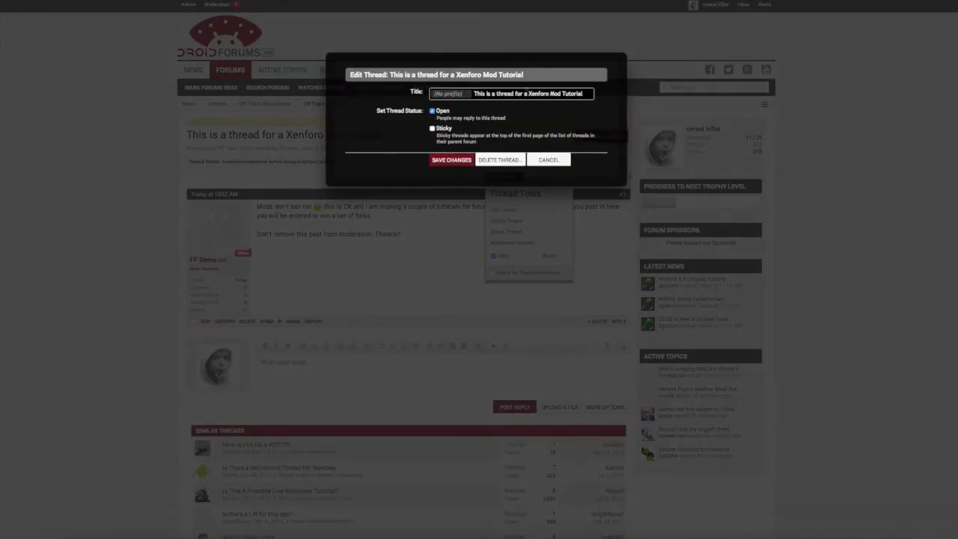
left_click(451, 94)
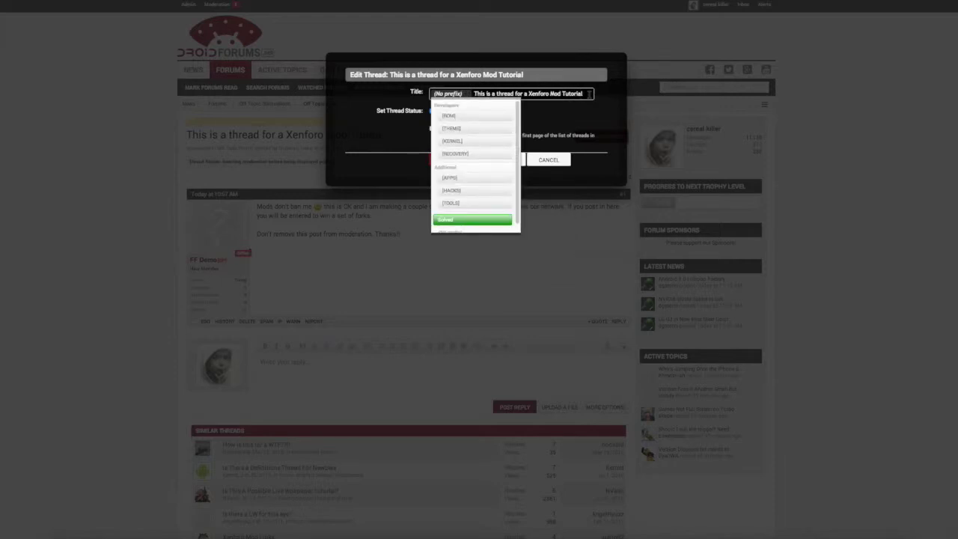
left_click(589, 94)
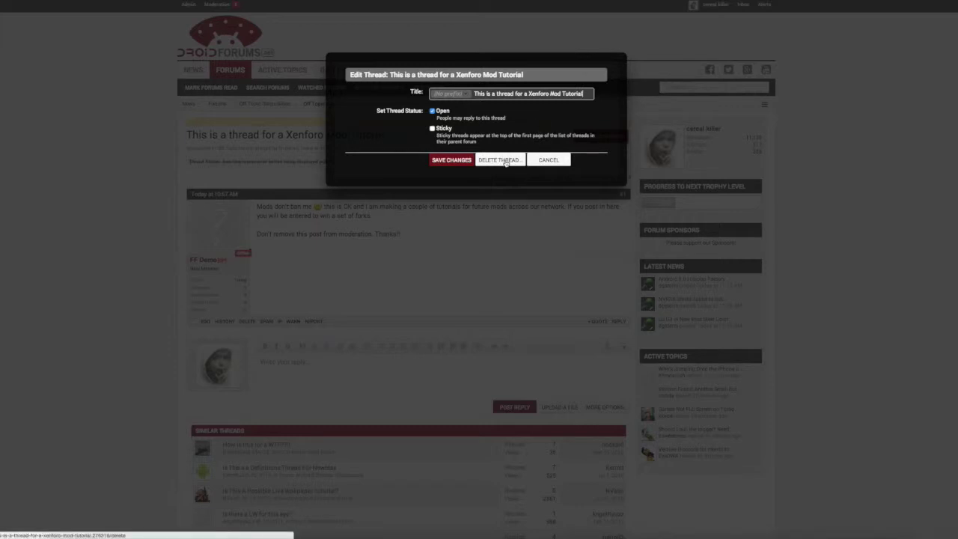
left_click(550, 161)
Review the Move Thread form, including its prefix, destination forum and redirection options, and cancel the move.
left_click(504, 177)
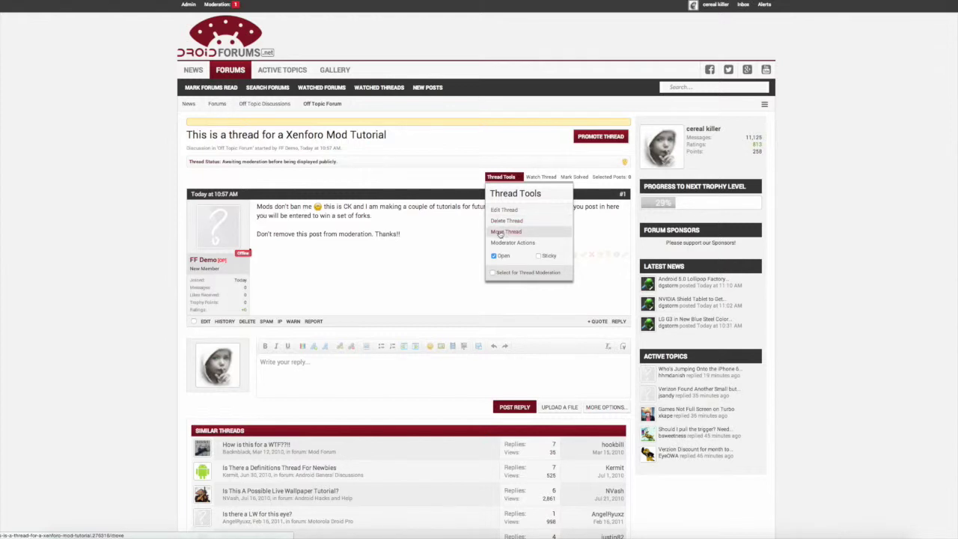
left_click(500, 233)
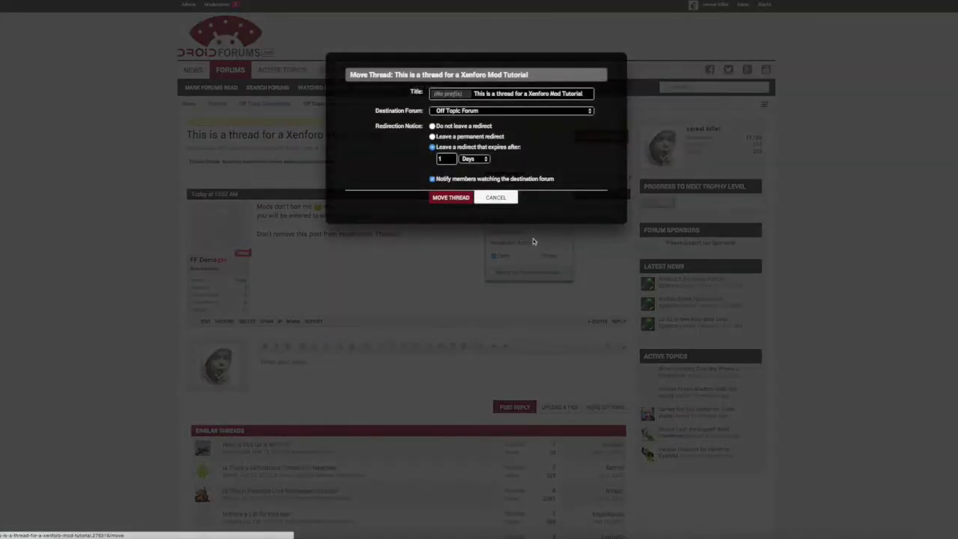
left_click(458, 96)
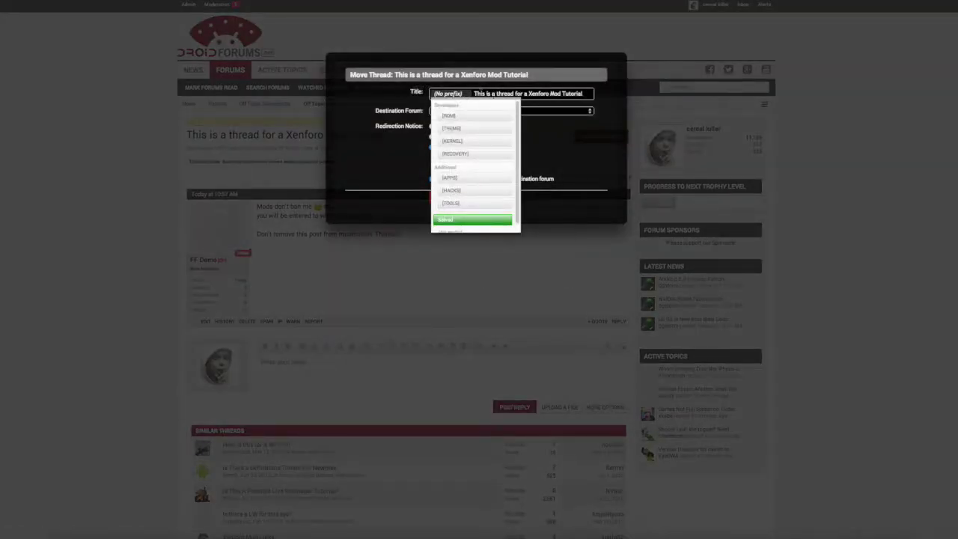
left_click(554, 96)
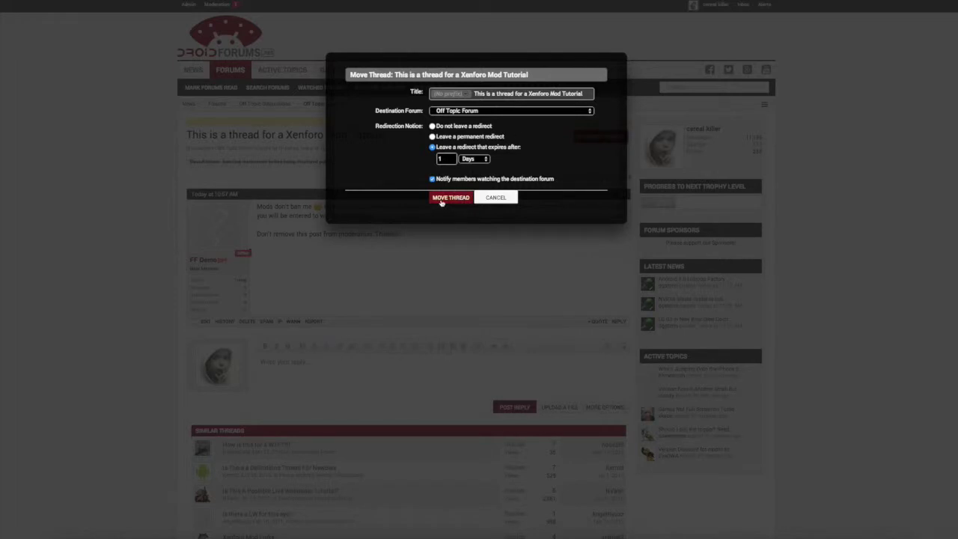
left_click(496, 197)
Examine the thread's Moderator Actions log, and close both the log and the thread tools.
left_click(502, 178)
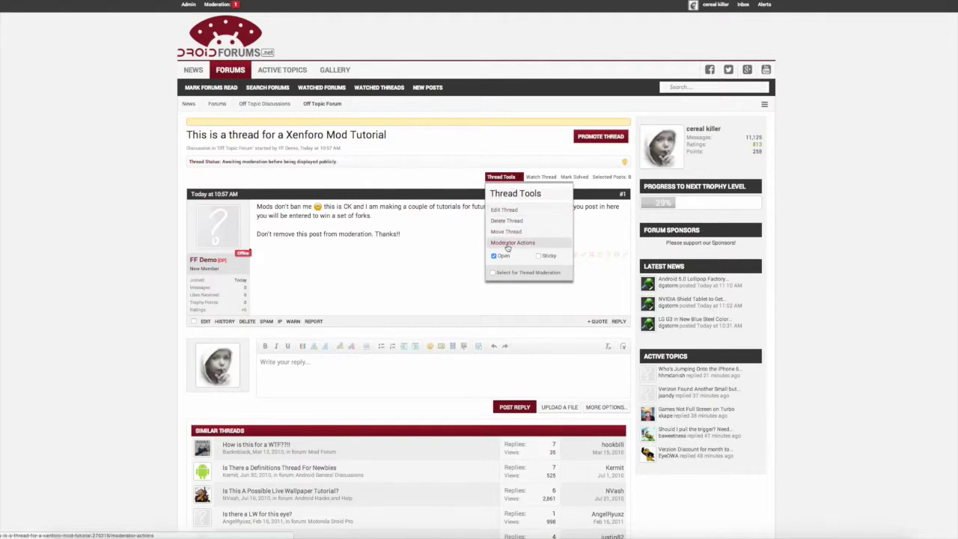
left_click(511, 246)
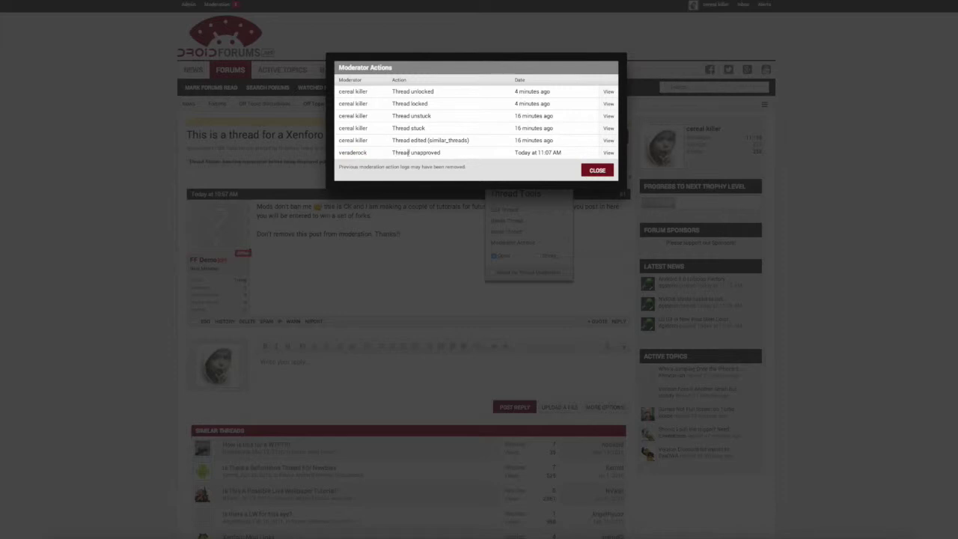
left_click(595, 171)
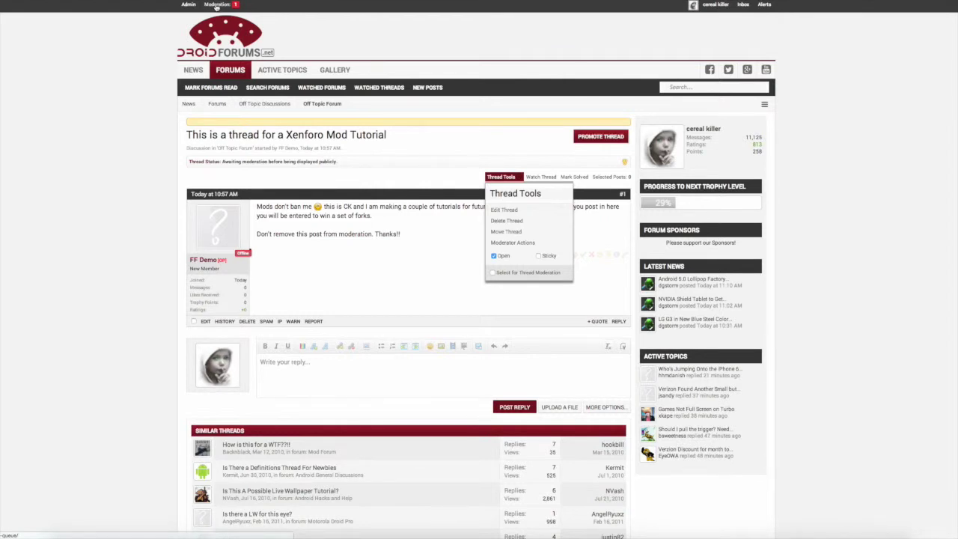
left_click(409, 271)
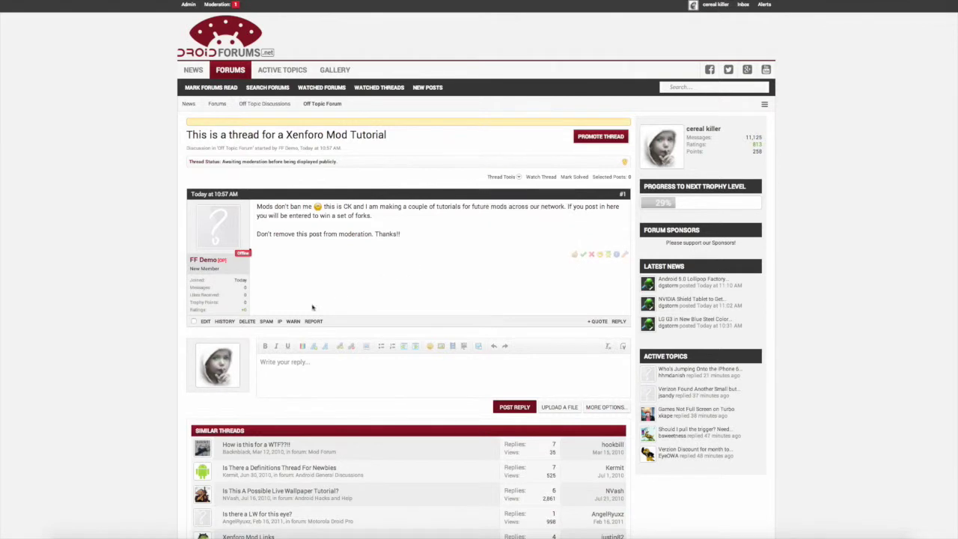
View the first post's edit form without saving anything, and display the post's edit history.
left_click(206, 322)
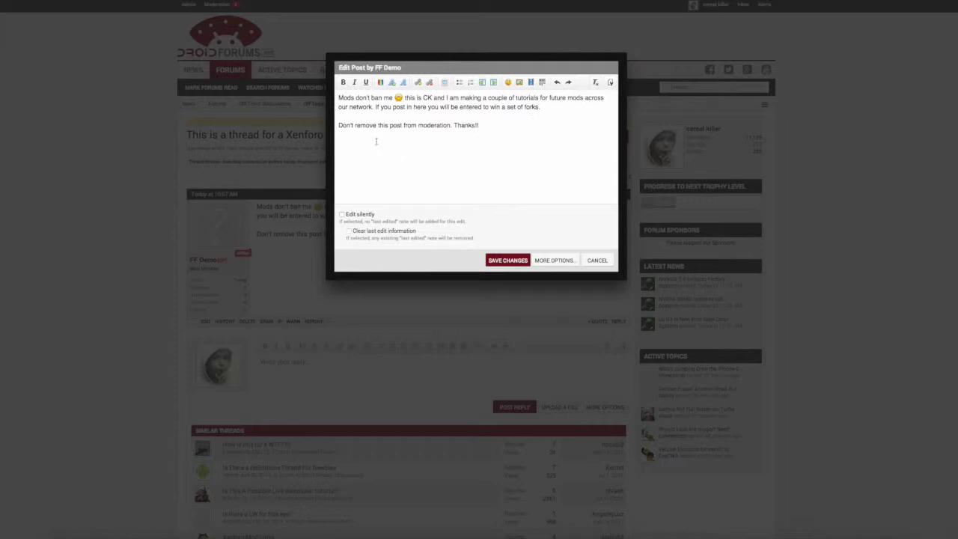
left_click(598, 261)
left_click(226, 321)
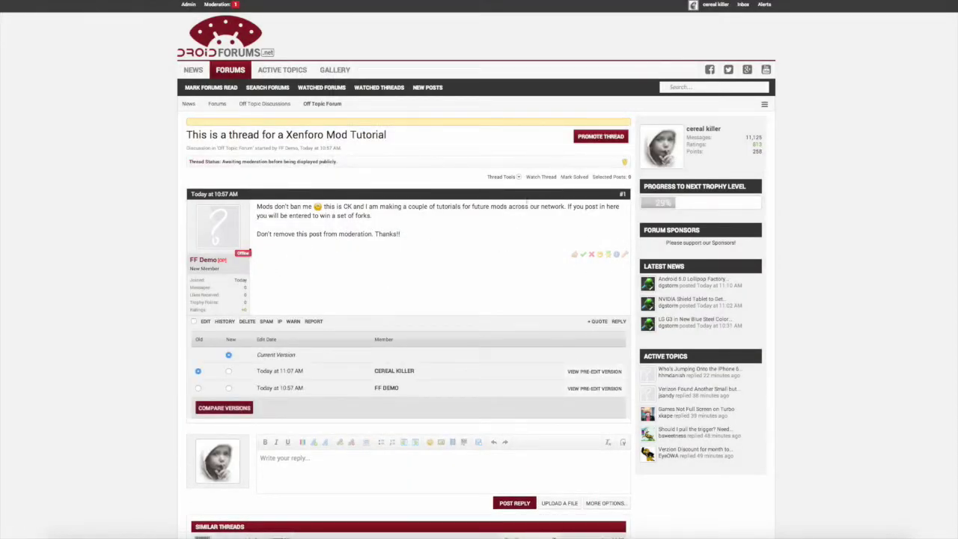
left_click(501, 177)
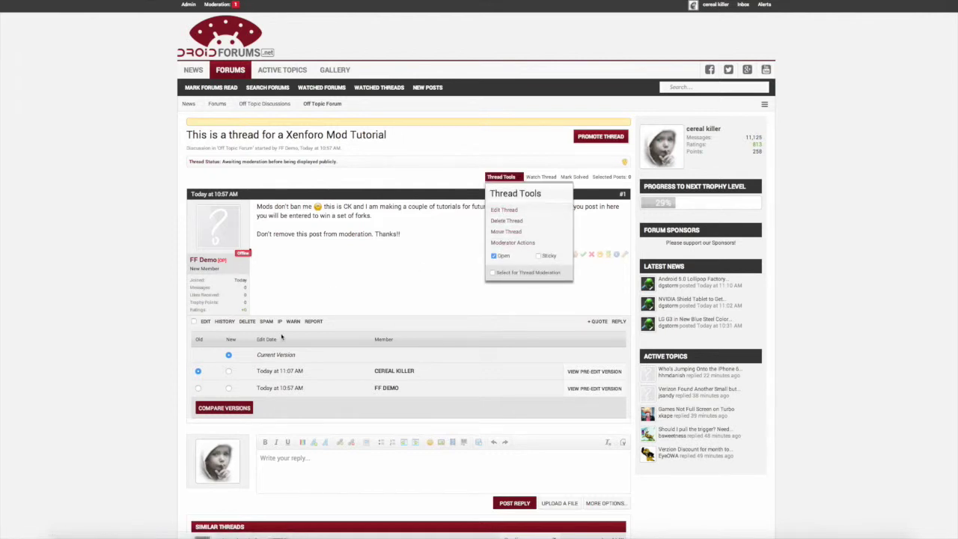
left_click(462, 364)
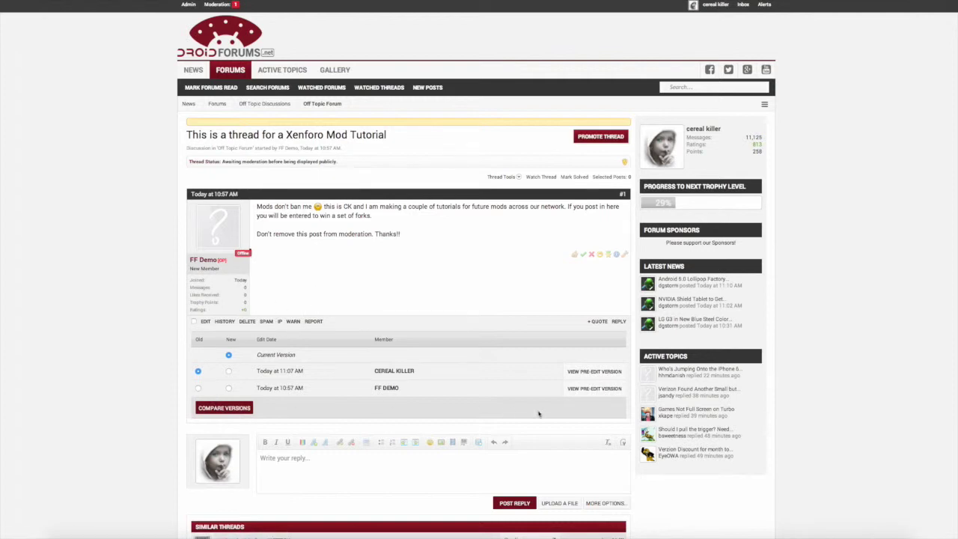
Review the Spam Cleaner options for the post's author and cancel without cleaning up.
left_click(268, 324)
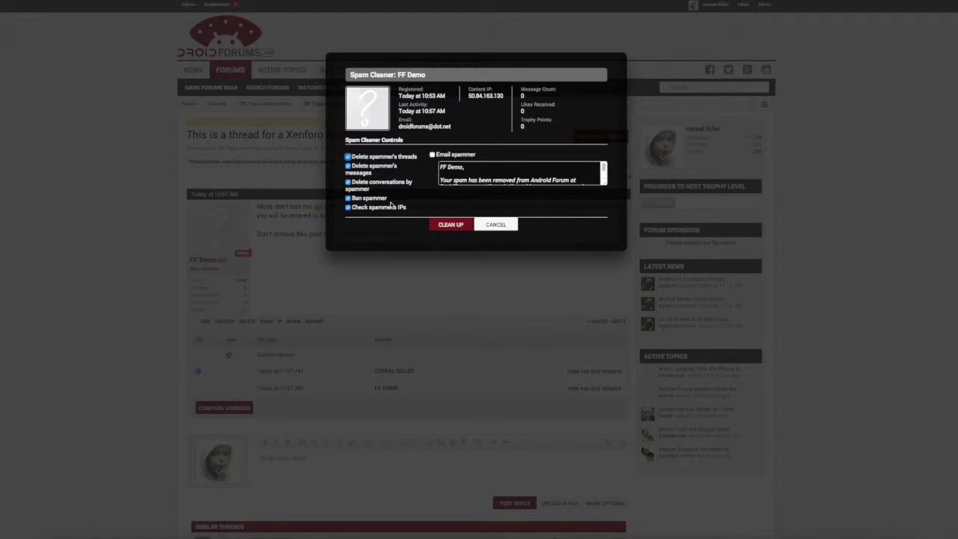
left_click(494, 226)
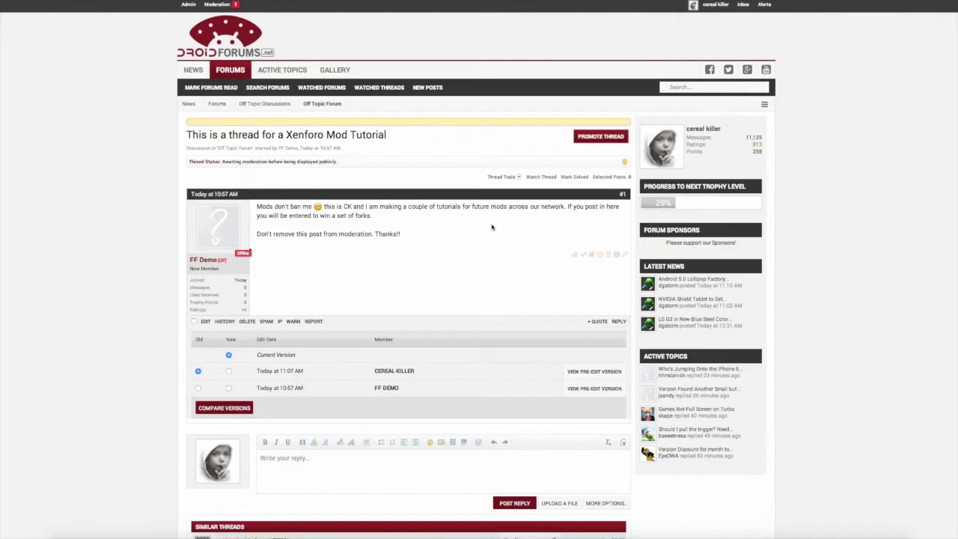
left_click(224, 322)
Open the warning form for the post's author and compare the points and expiry settings for Inappropriate Content and Ignoring Warnings.
left_click(292, 322)
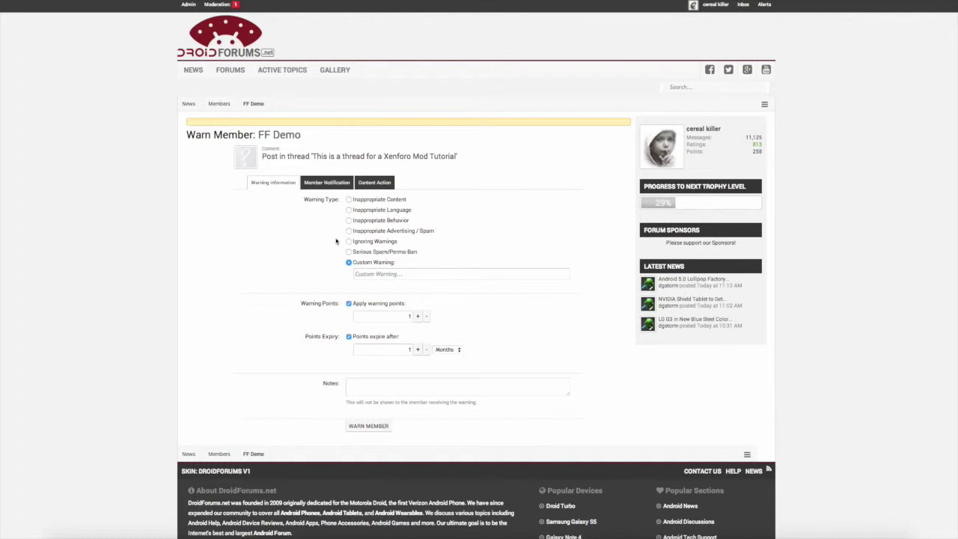
left_click(348, 200)
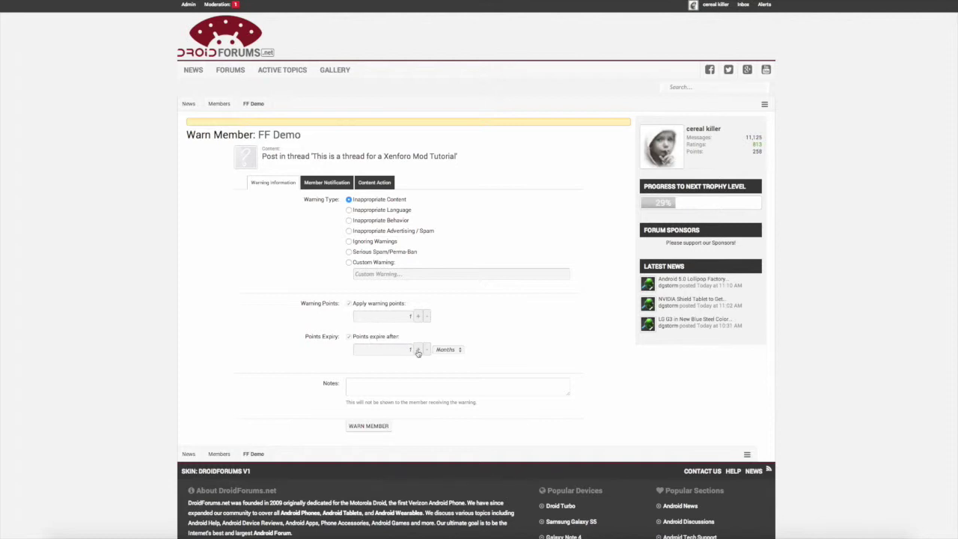
left_click(357, 383)
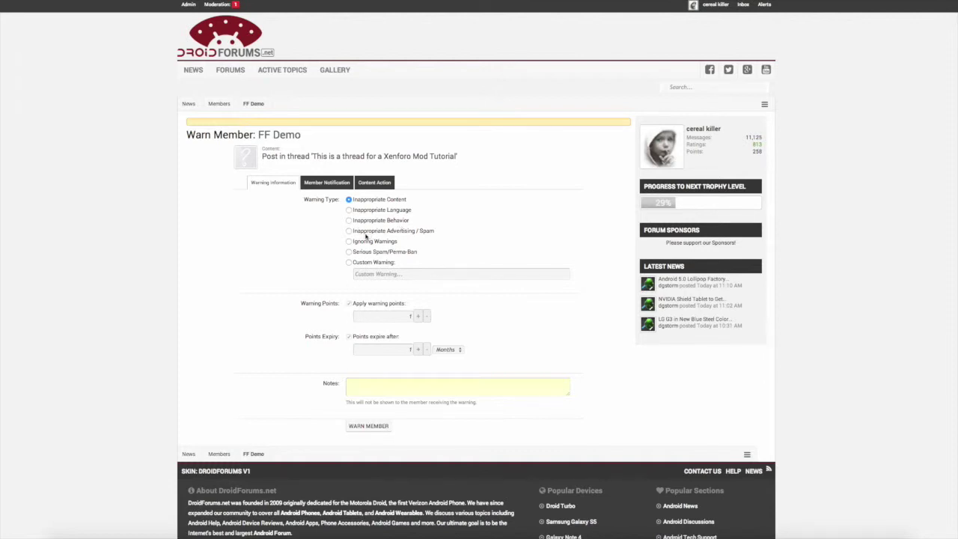
left_click(349, 242)
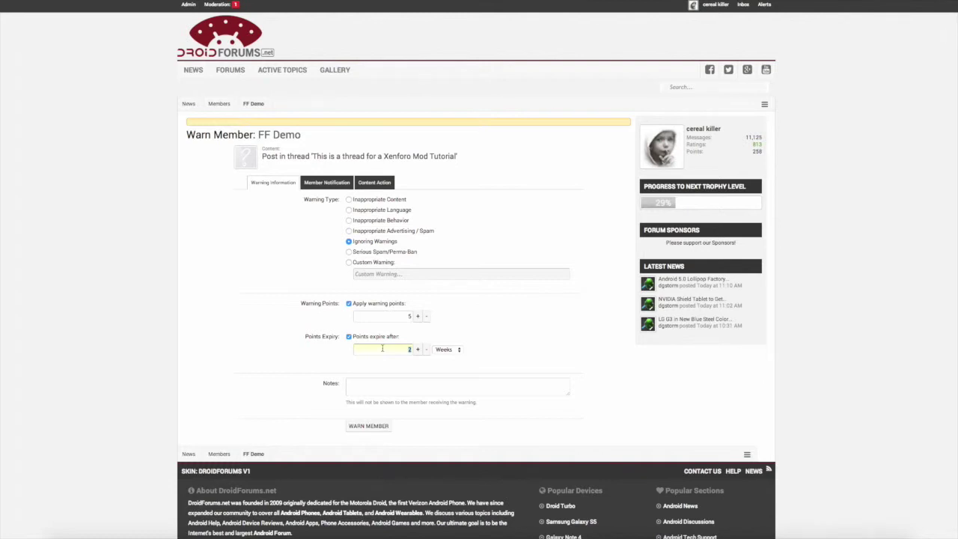
left_click(458, 349)
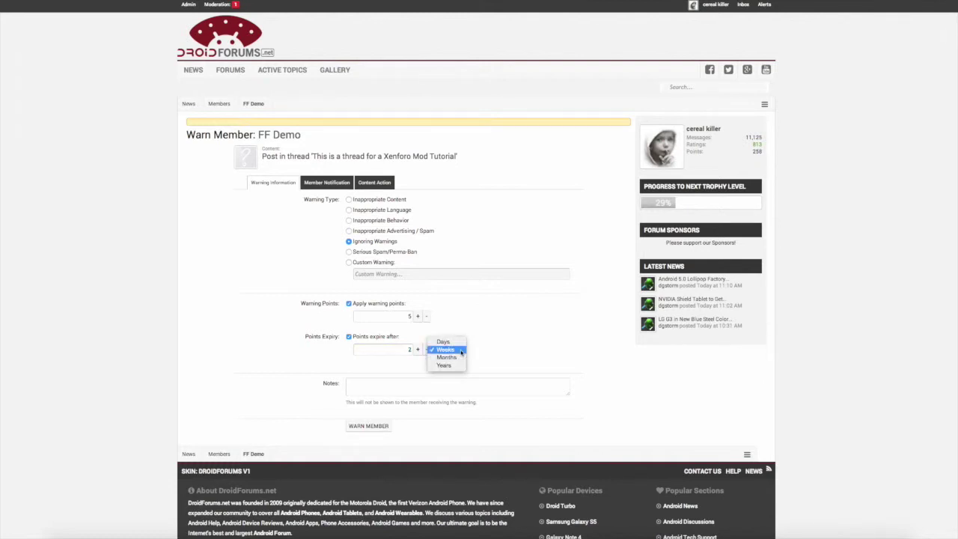
left_click(547, 337)
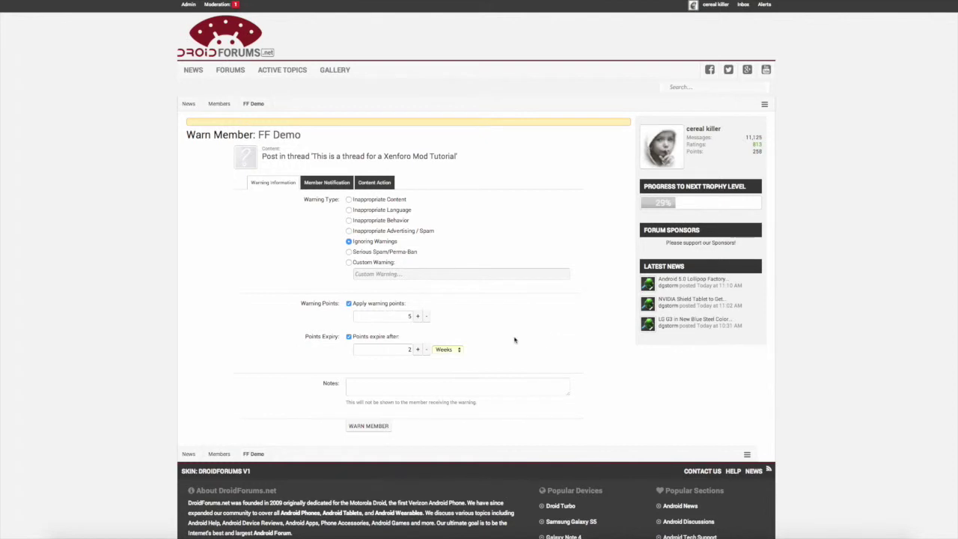
Review the warning's full member notification message and its public warning option, and return to the thread without issuing the warning.
left_click(327, 184)
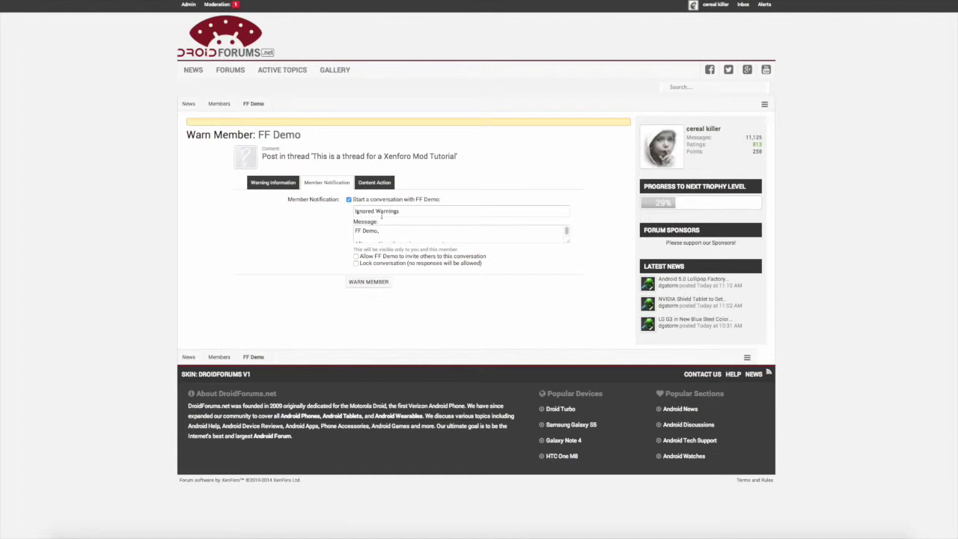
left_click(566, 234)
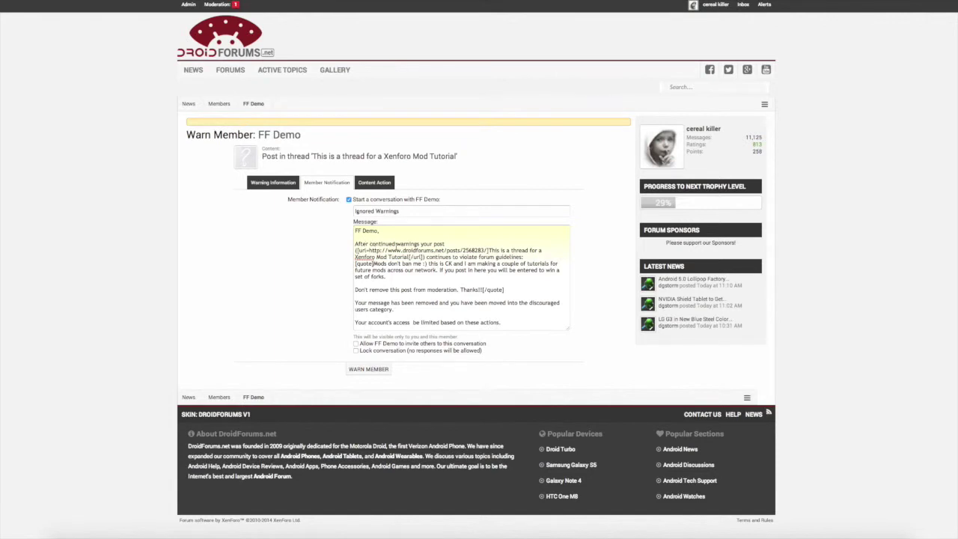
left_click(370, 185)
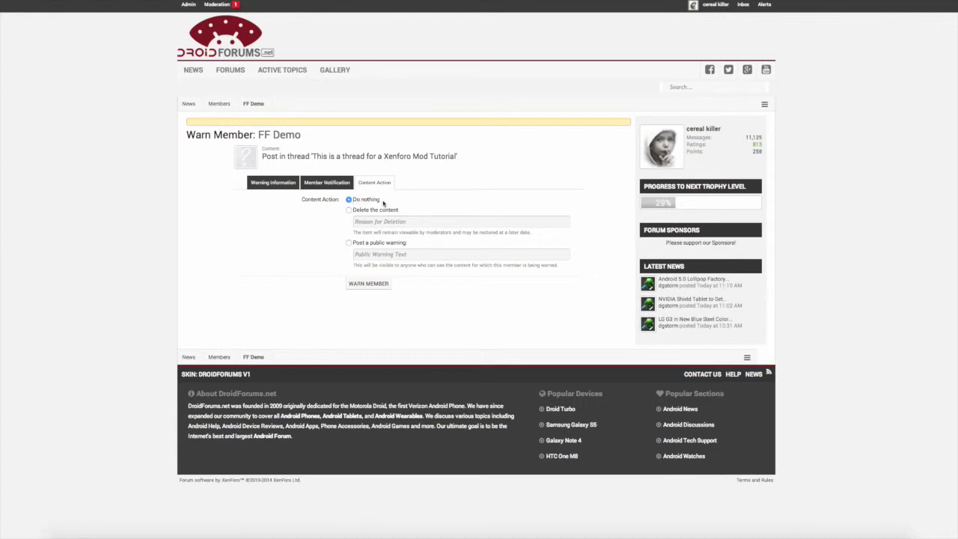
left_click(349, 242)
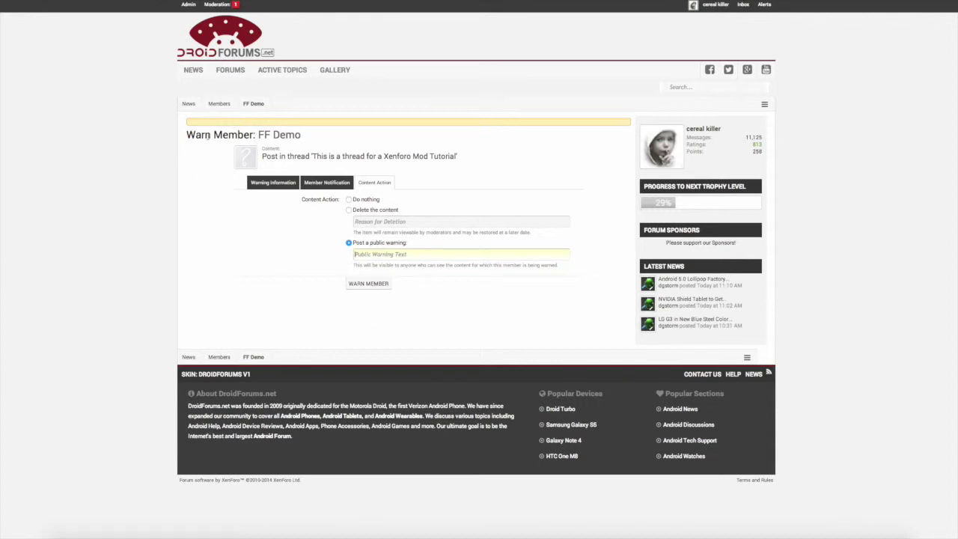
key("alt+Left")
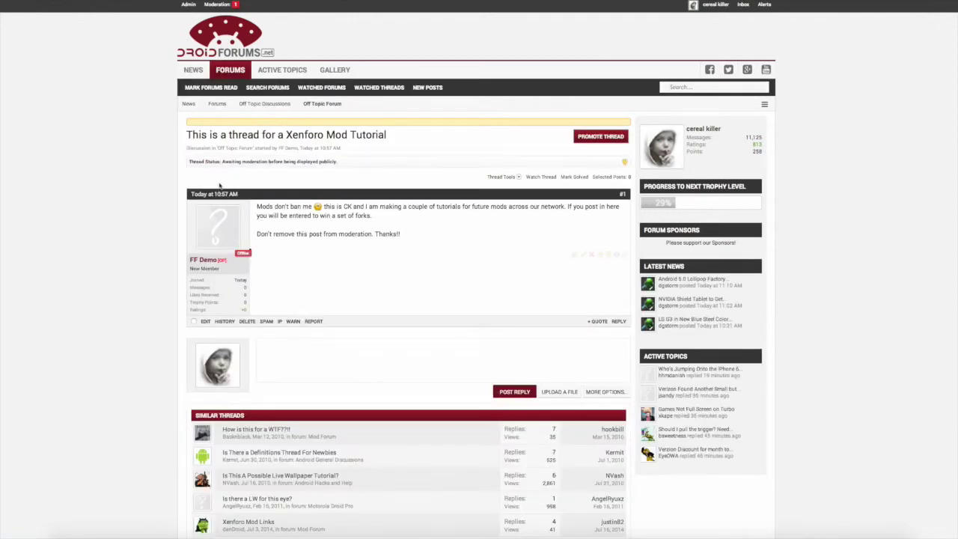
Select the tutorial thread's first post, review the other moderation actions offered, and deselect the post.
left_click(194, 321)
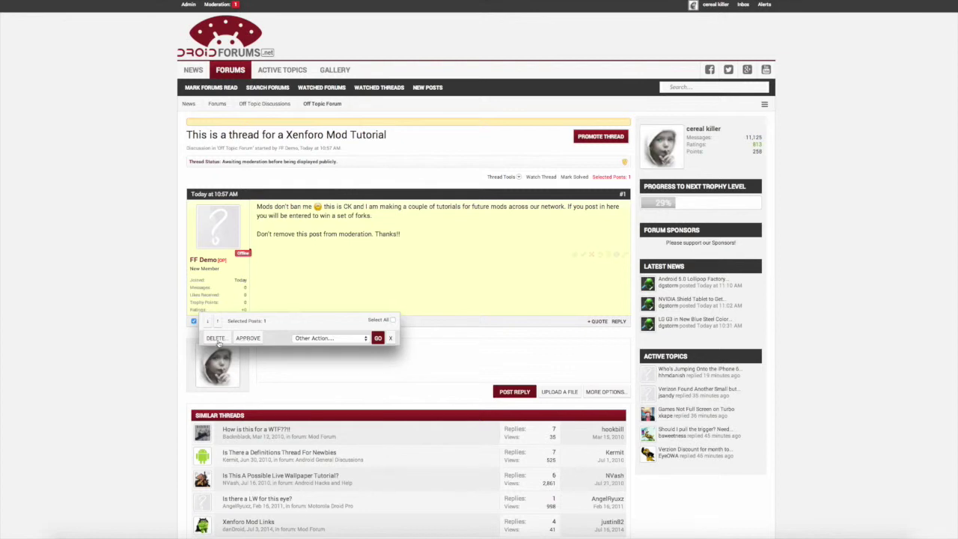
left_click(366, 338)
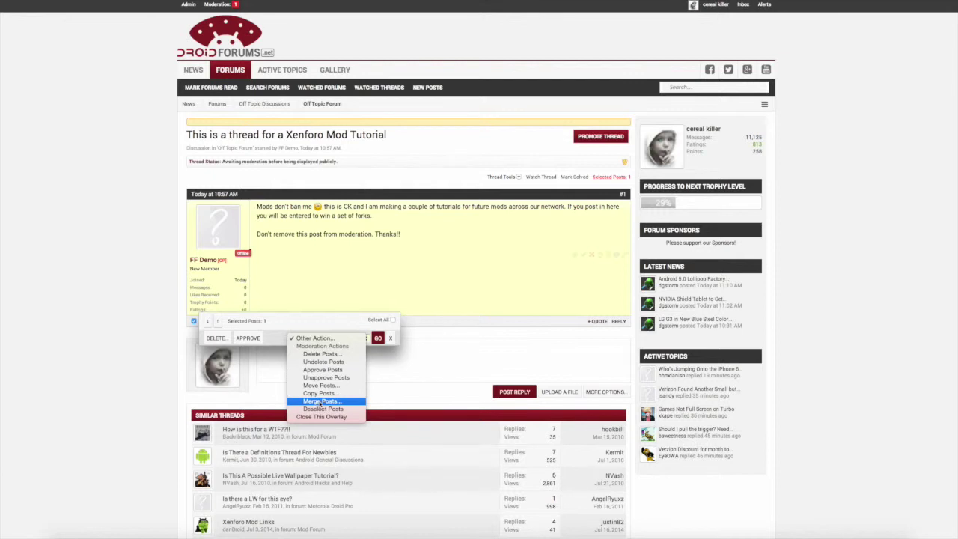
left_click(424, 368)
left_click(194, 321)
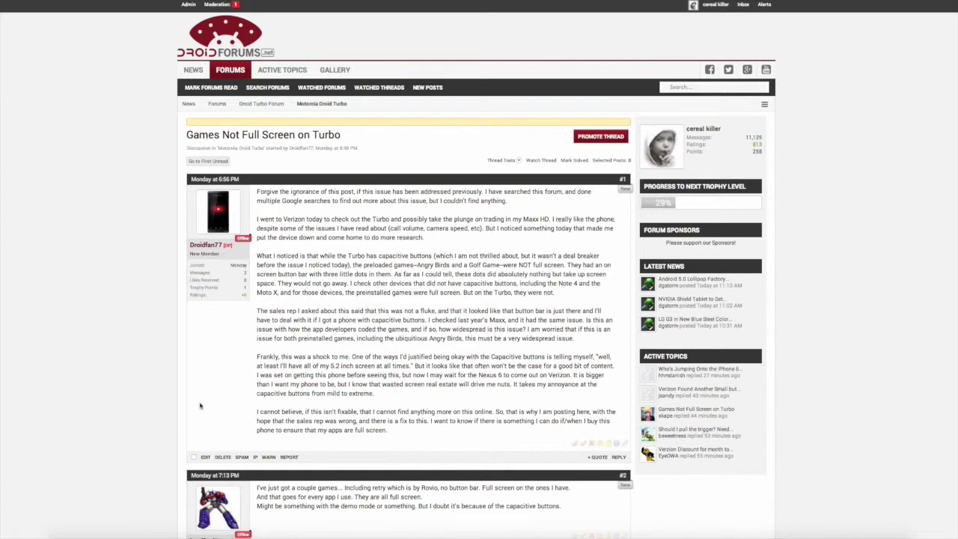
Select the first posts of the "Games Not Full Screen on Turbo" and "How to set a one time alarm?" threads and open the Merge Posts form.
left_click(193, 456)
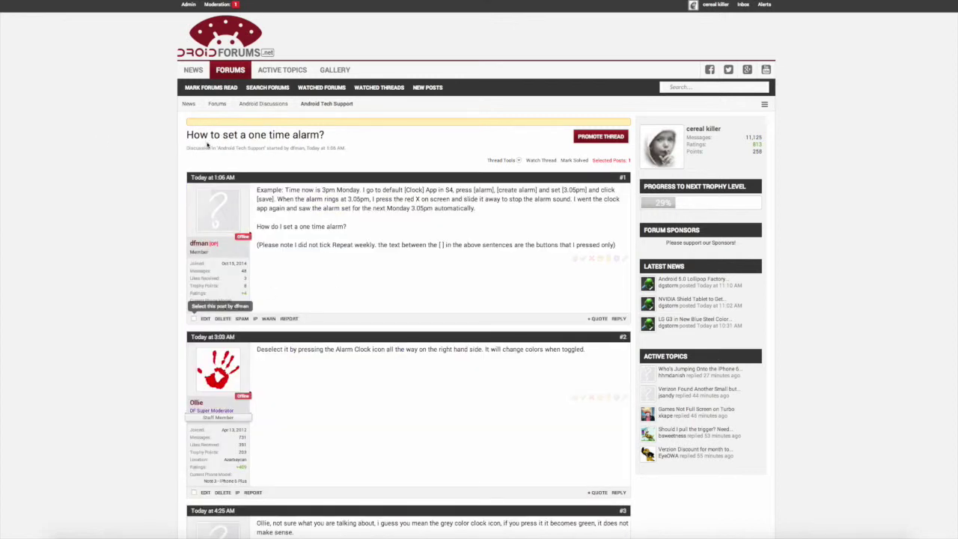
left_click(194, 318)
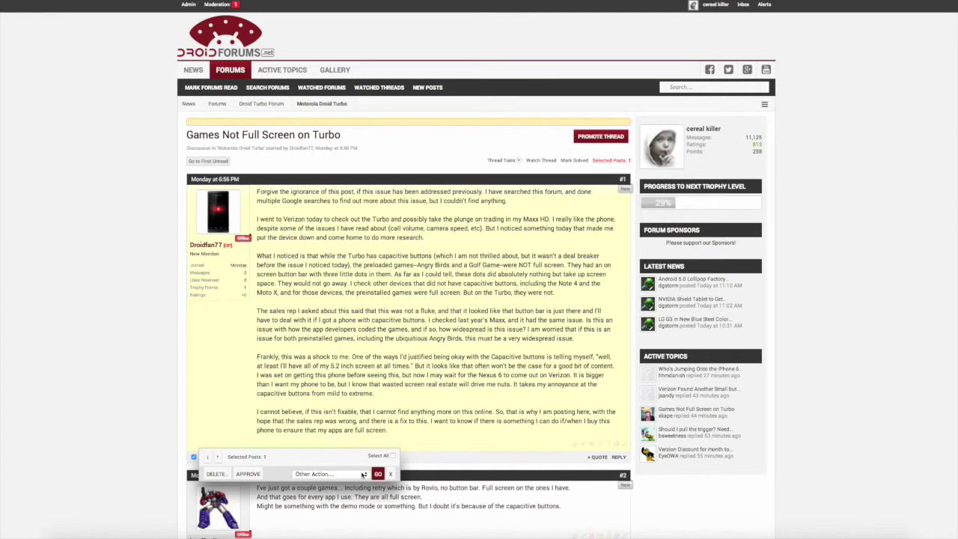
left_click(365, 474)
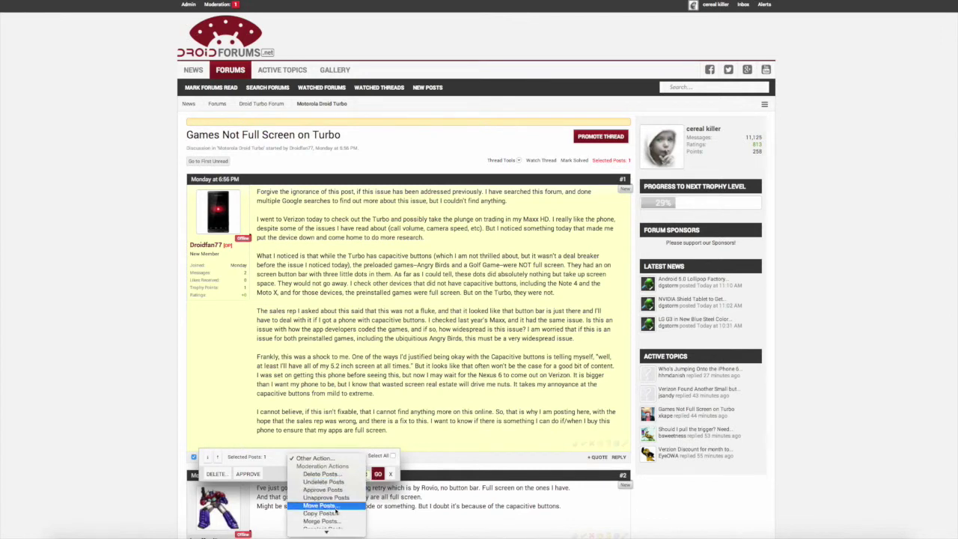
left_click(330, 522)
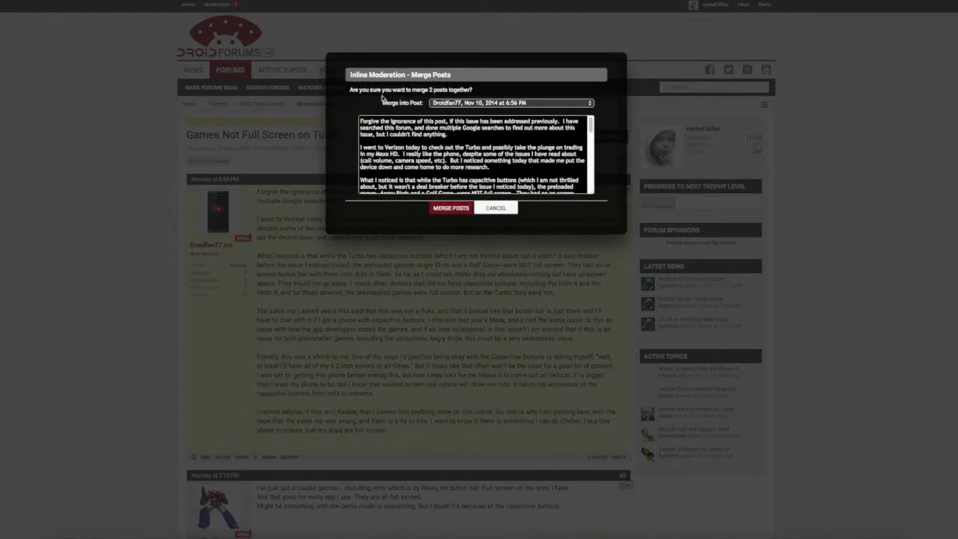
Review the choice of target post and the combined message text for the merge, and cancel without merging.
left_click(591, 103)
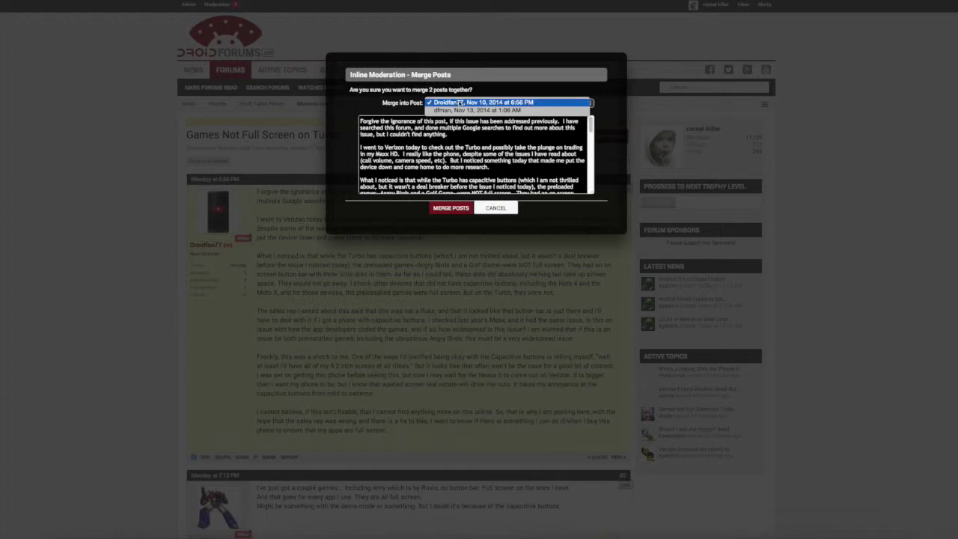
left_click(459, 103)
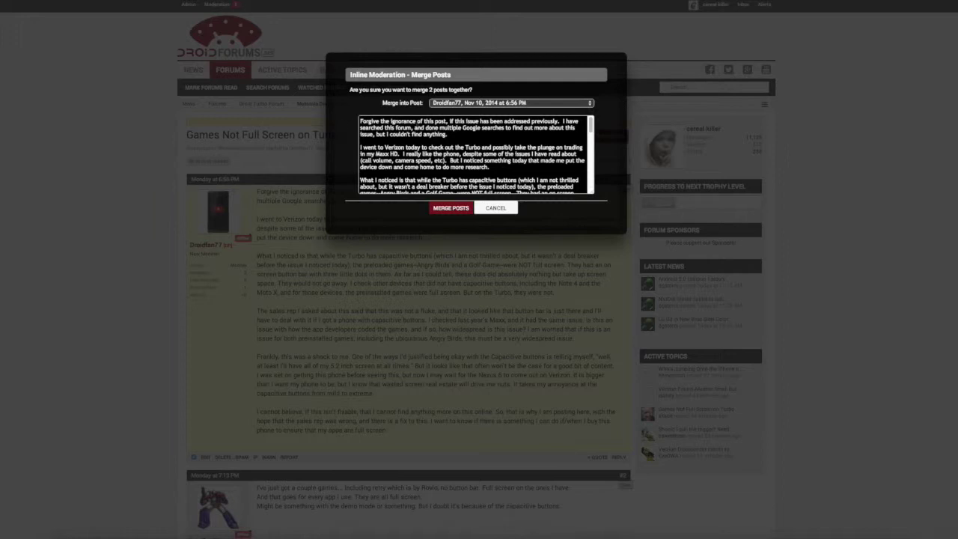
left_click_drag(590, 124, 595, 184)
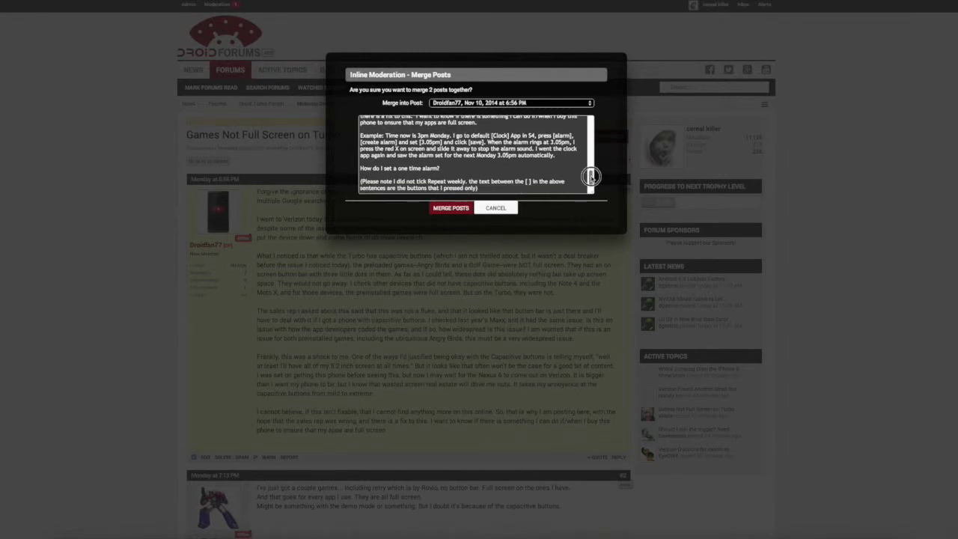
left_click_drag(592, 177, 593, 163)
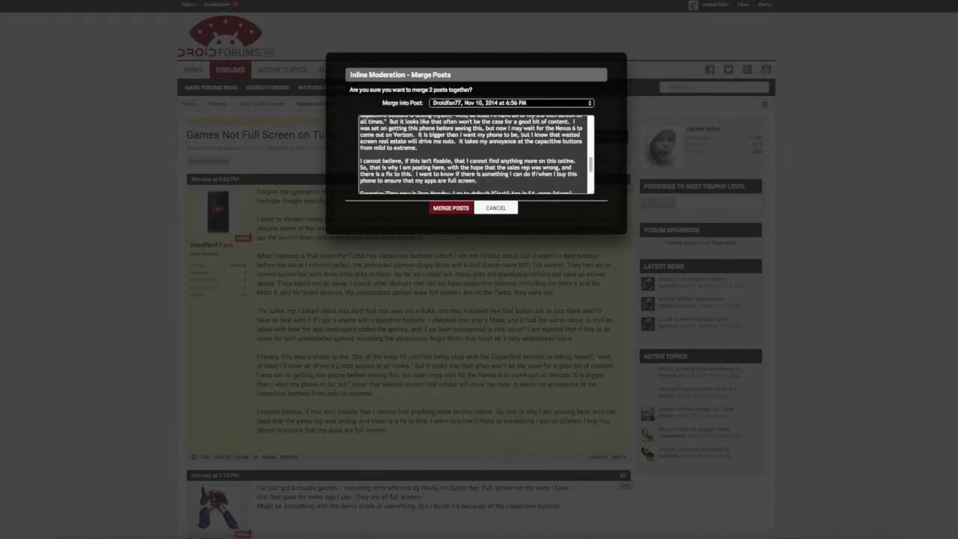
scroll(593, 172, "down", 2)
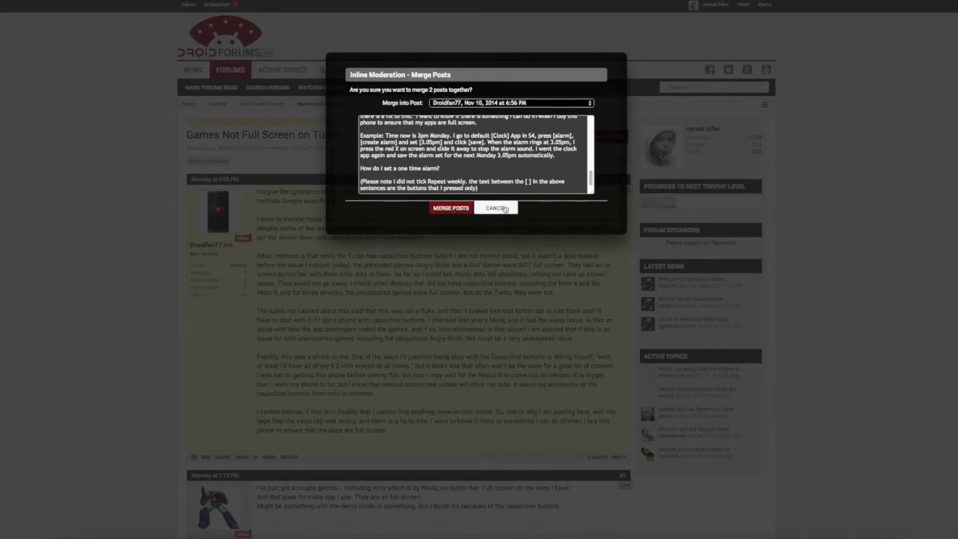
left_click(504, 209)
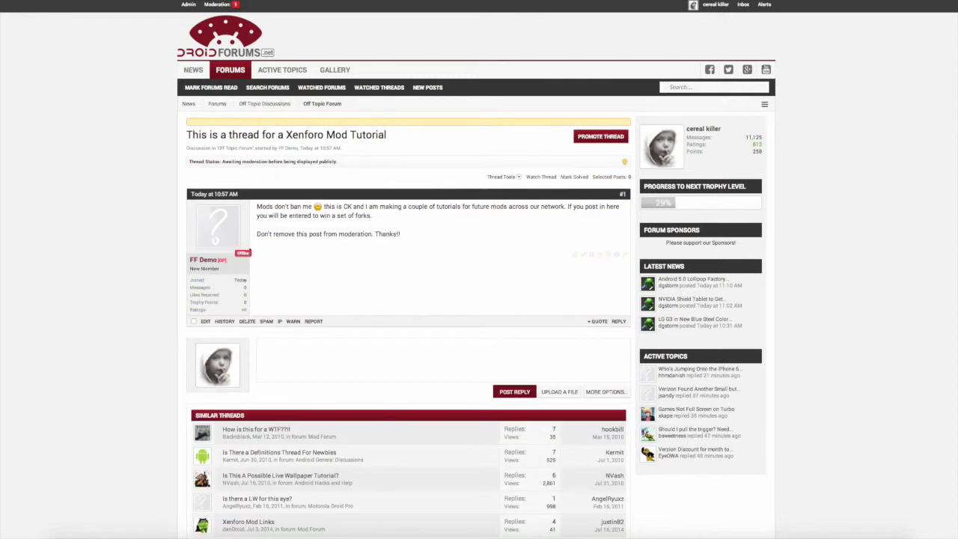
Review the Thread Tools options of the "This is a thread for a Xenforo Mod Tutorial" thread and close them.
left_click(502, 178)
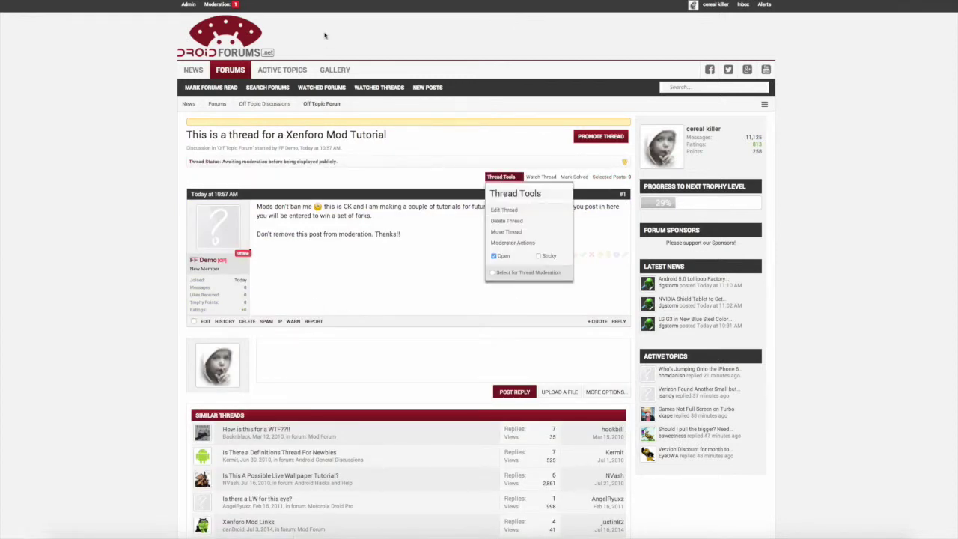
left_click(146, 109)
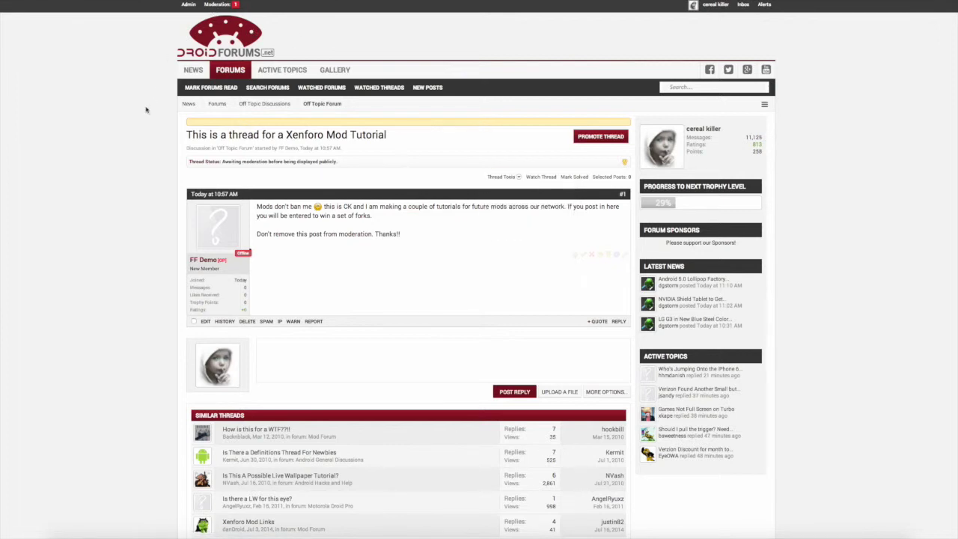
Open the moderation queue, review the Spam Cleaner controls for the queued thread's author, and return to the queue without cleaning up.
left_click(218, 4)
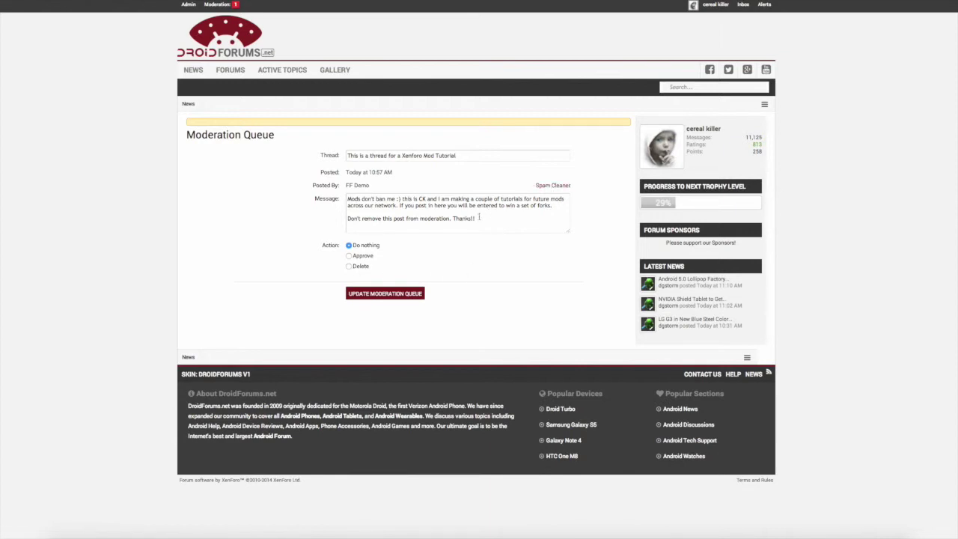
left_click(547, 189)
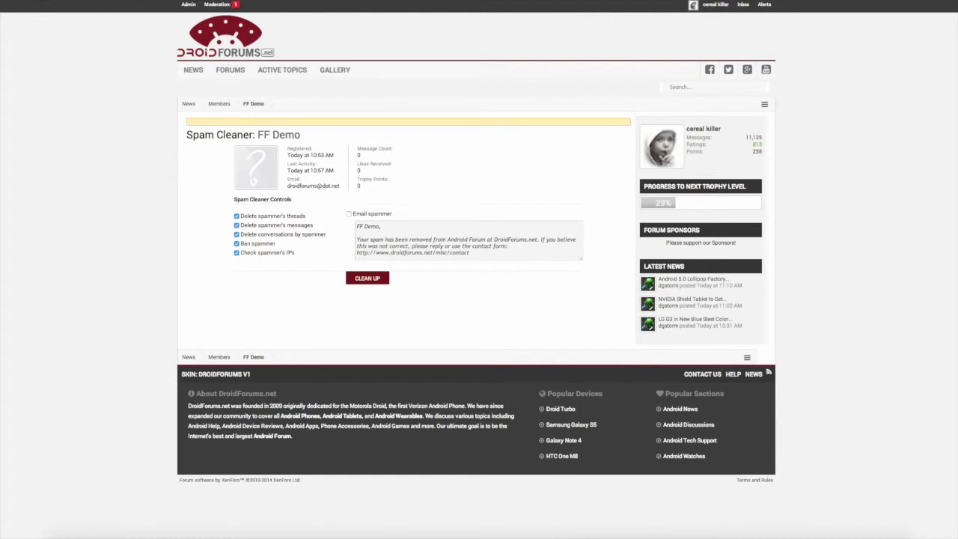
key("alt+Left")
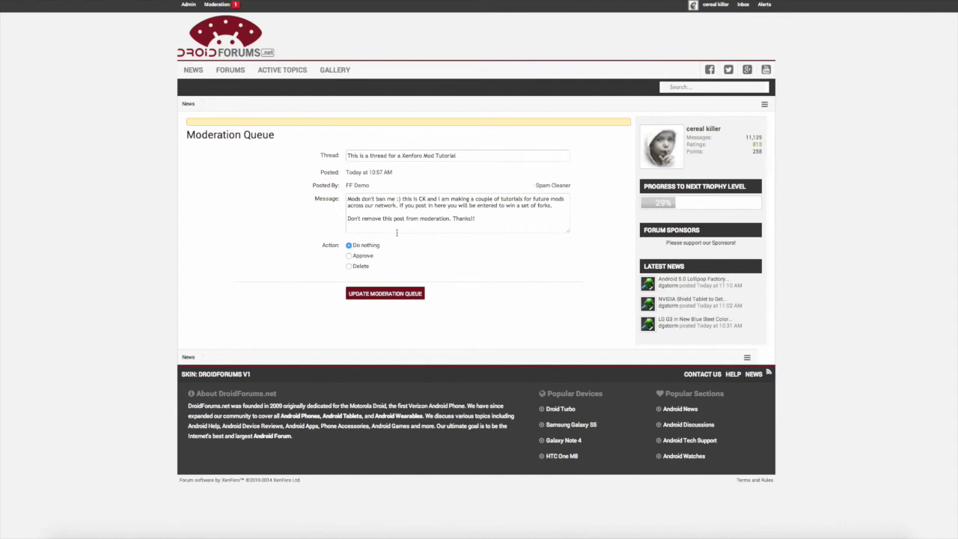
Approve the queued "This is a thread for a Xenforo Mod Tutorial" thread, update the moderation queue, and open the forum's recent posts.
left_click(349, 255)
left_click(379, 295)
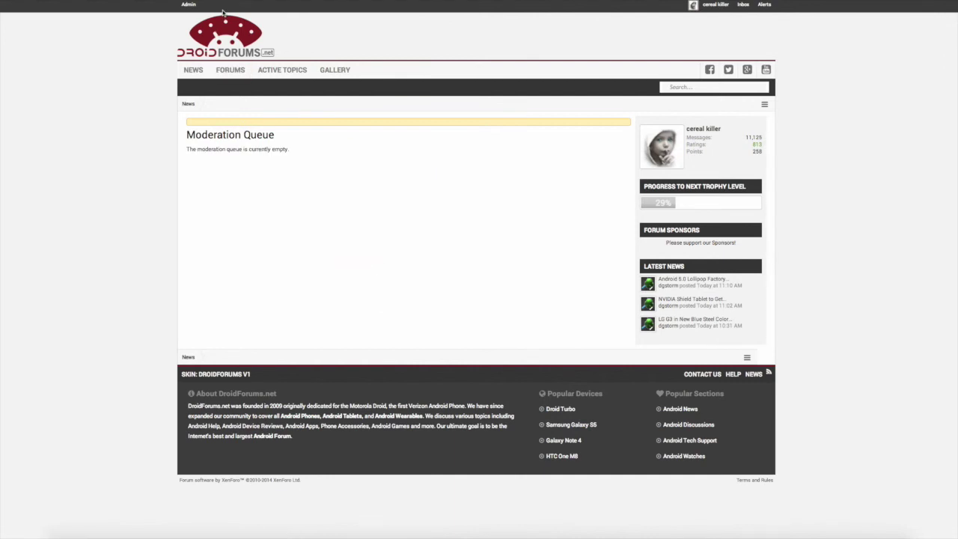
left_click(269, 70)
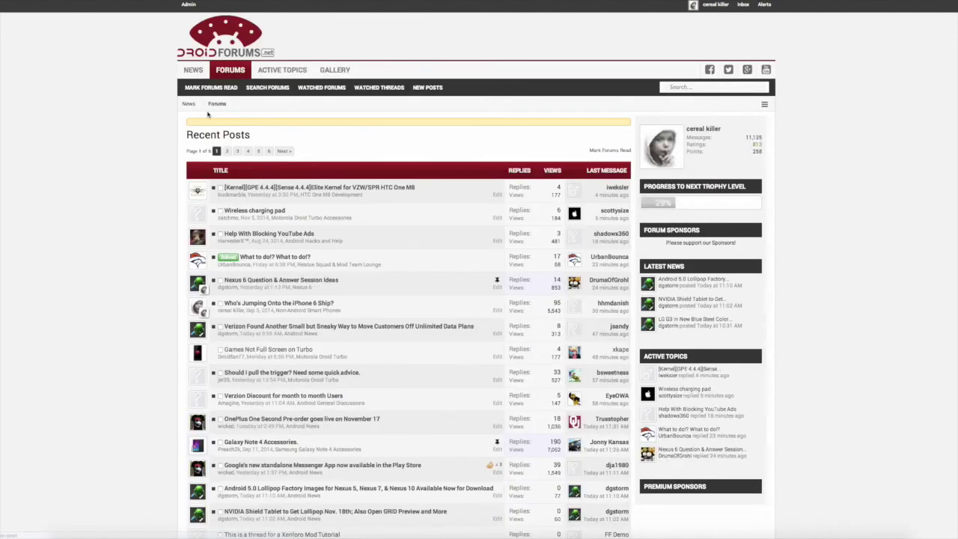